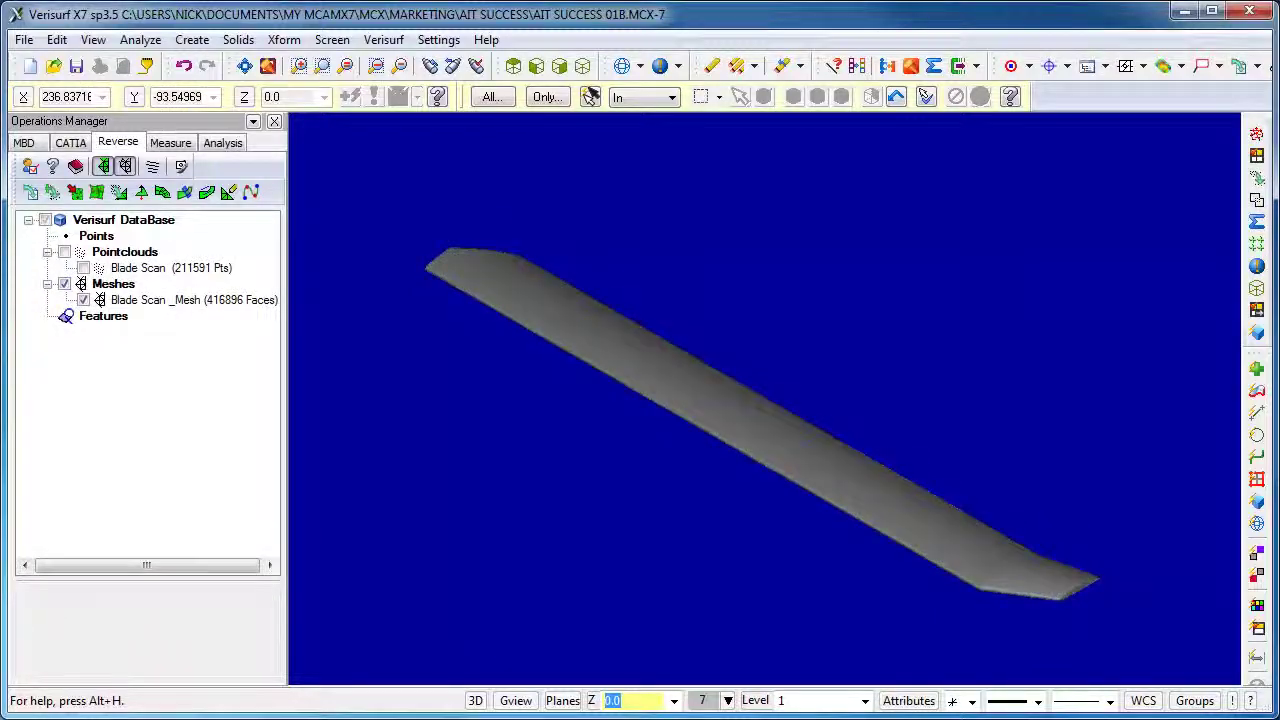
Zoom in on the Blade Scan mesh to inspect its triangles, then zoom back out
{"action": "scroll", "coordinate": [672, 442], "scroll_direction": "up", "scroll_amount": 3}
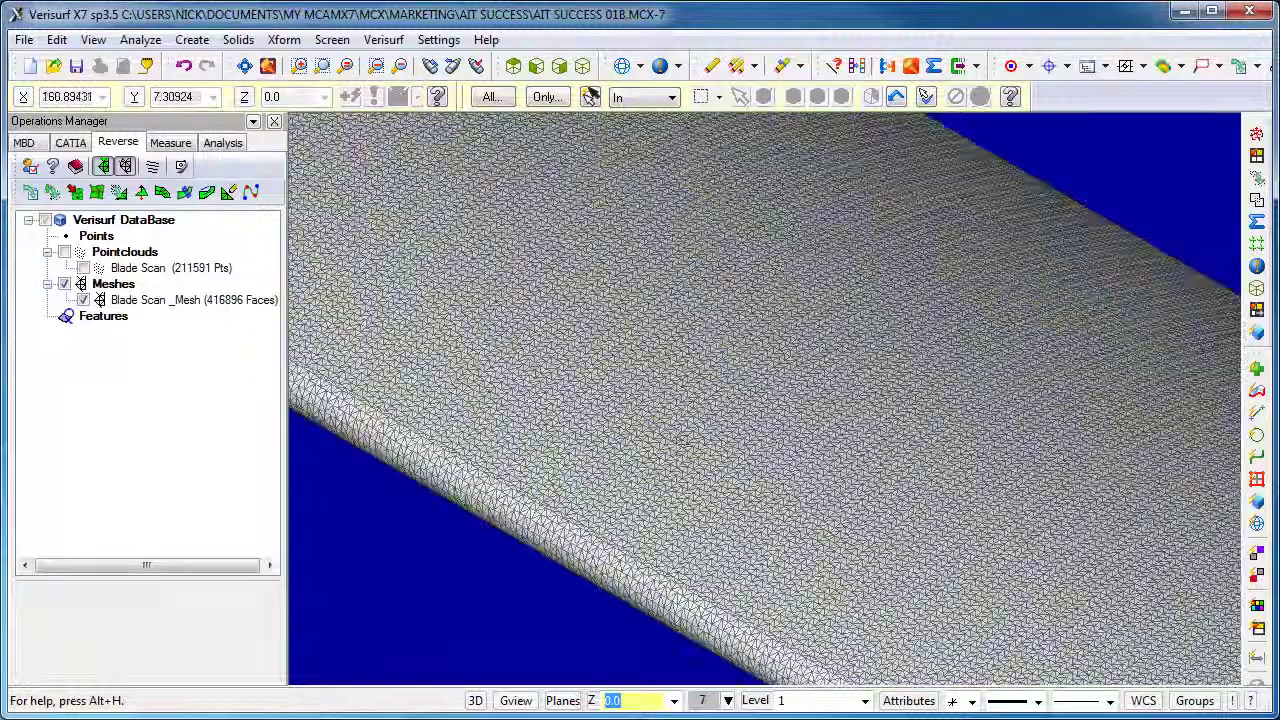
{"action": "scroll", "coordinate": [672, 442], "scroll_direction": "up", "scroll_amount": 2}
{"action": "scroll", "coordinate": [680, 439], "scroll_direction": "down", "scroll_amount": 3}
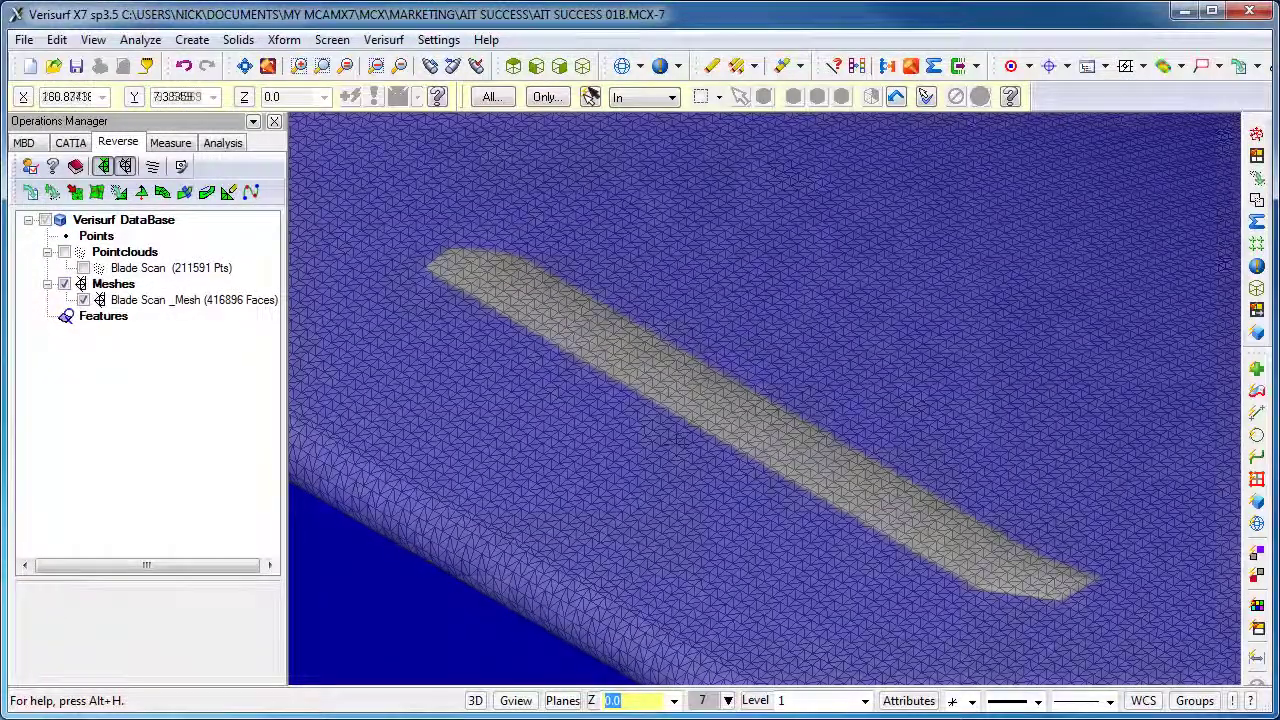
{"action": "scroll", "coordinate": [680, 439], "scroll_direction": "down", "scroll_amount": 2}
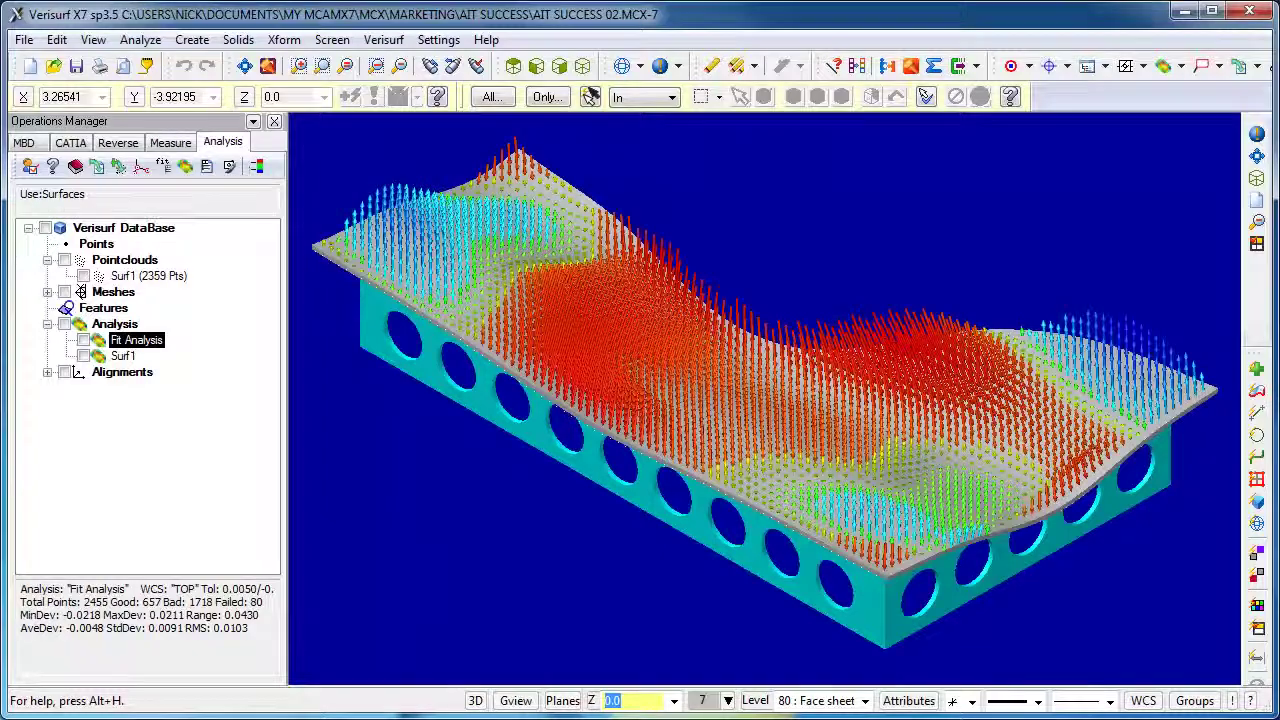
Switch the displayed deviation results from Fit Analysis to the Surf1 analysis
{"action": "key", "text": "Down"}
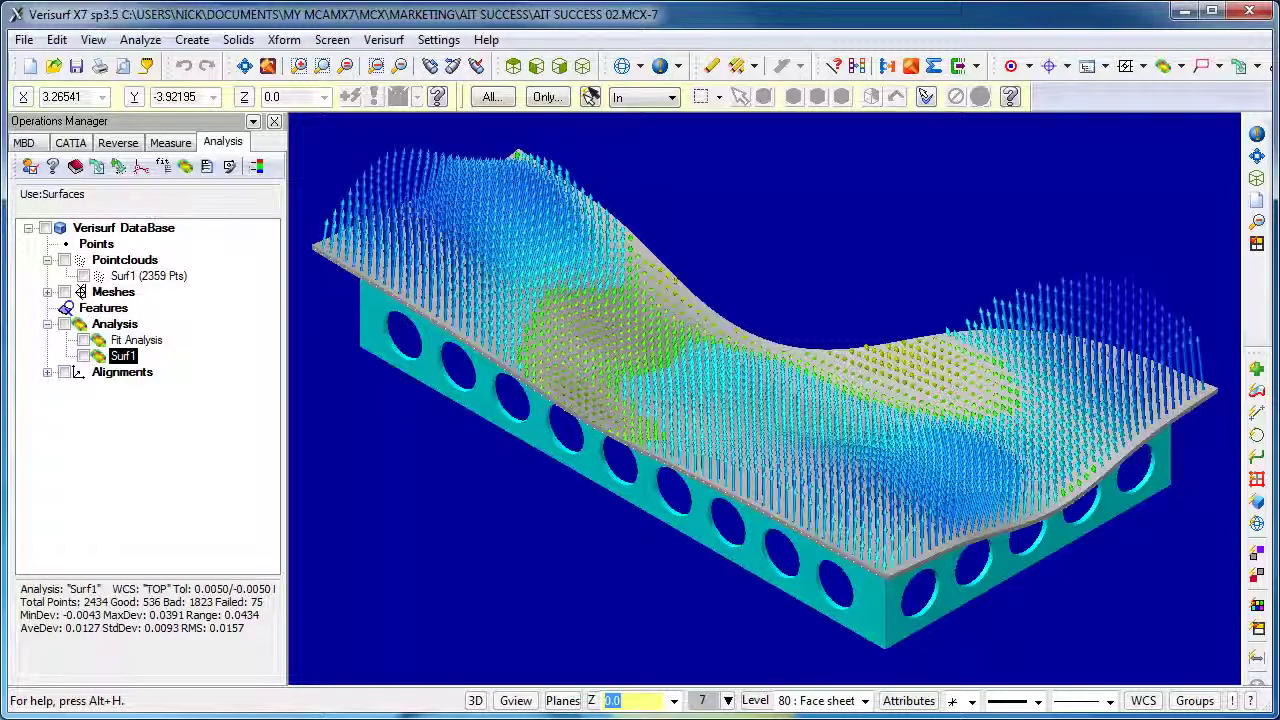